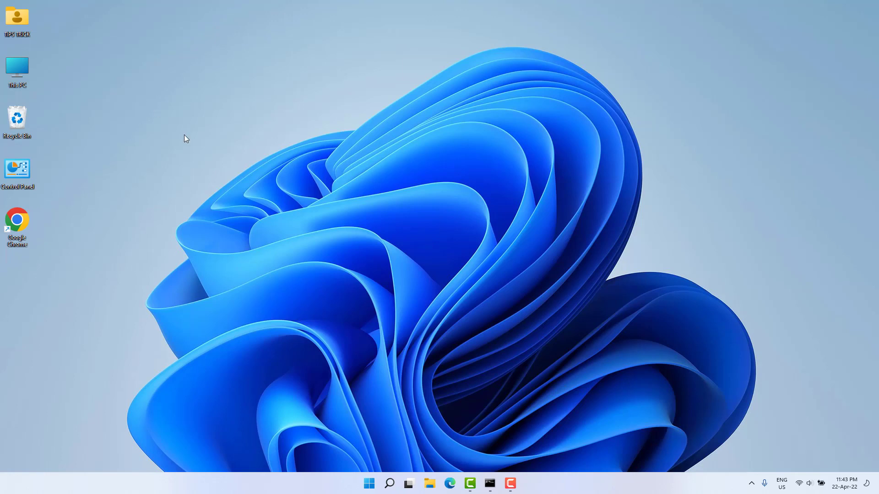
End the Windows Command Processor task in Task Manager, then close Task Manager
{"action": "right_click", "coordinate": [371, 484]}
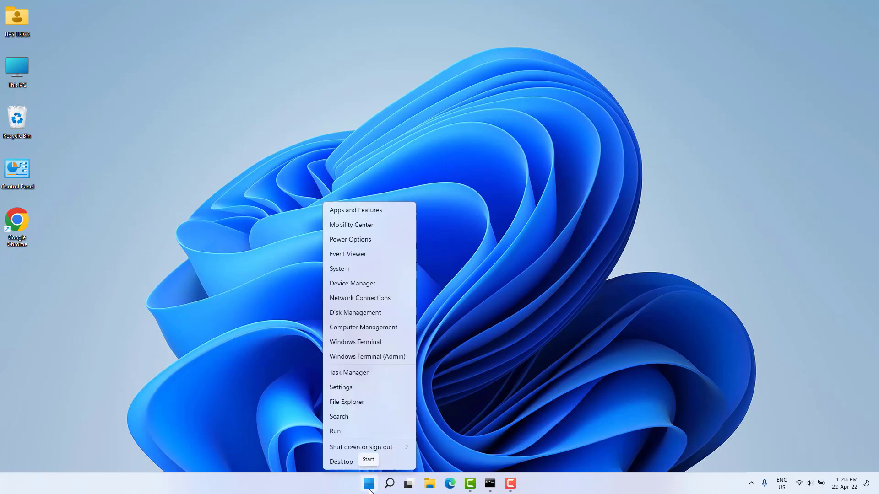
{"action": "left_click", "coordinate": [366, 375]}
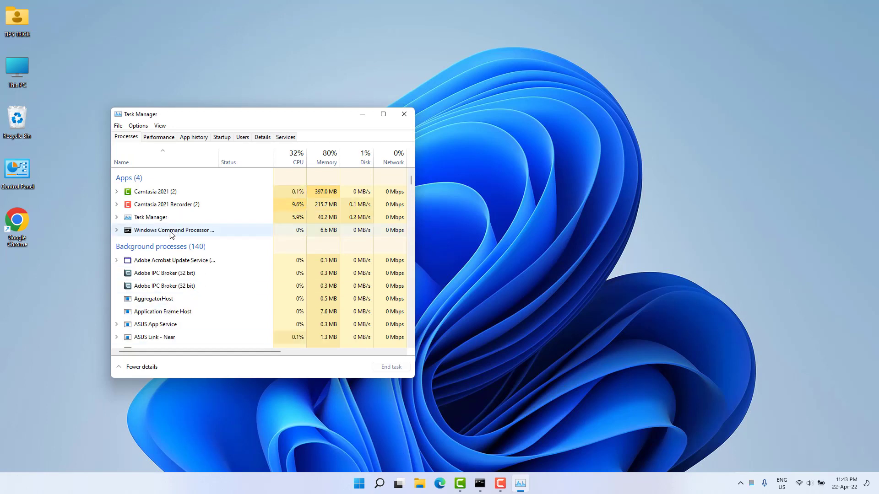
{"action": "left_click", "coordinate": [143, 231]}
{"action": "left_click", "coordinate": [388, 368]}
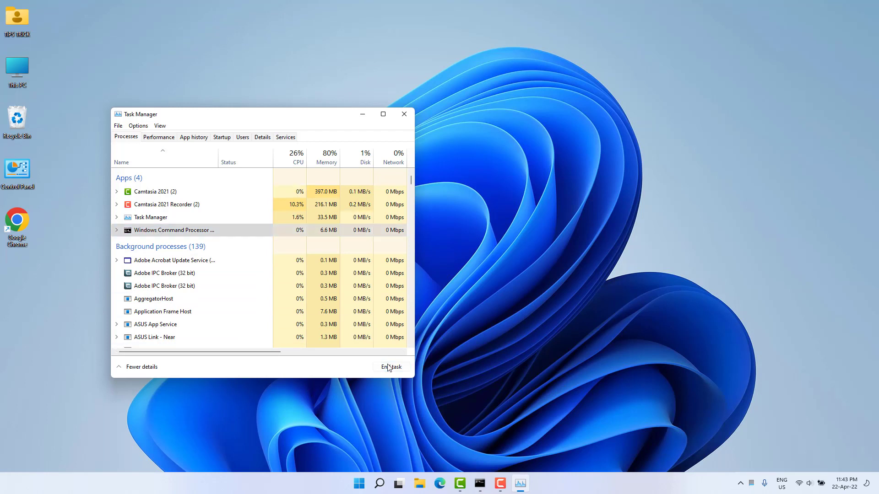
{"action": "left_click", "coordinate": [405, 114]}
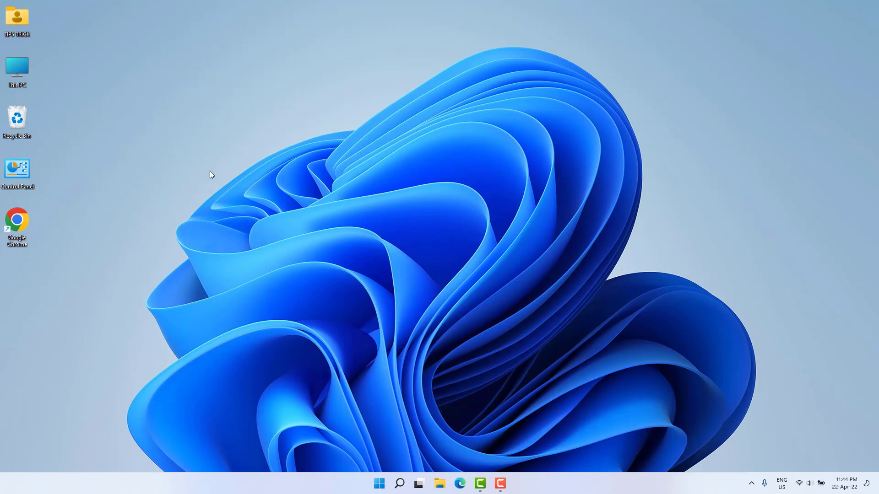
Create a new desktop shortcut to cmd.exe, keeping the name cmd
{"action": "right_click", "coordinate": [155, 198]}
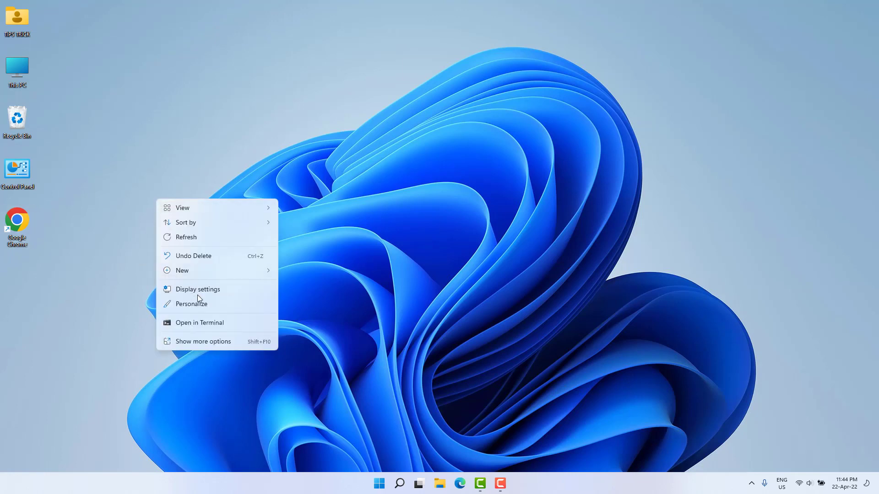
{"action": "left_click", "coordinate": [205, 346]}
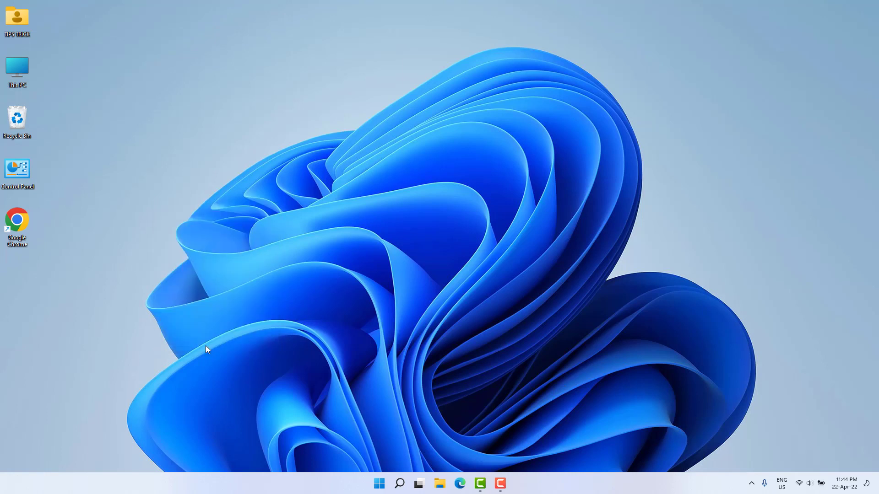
{"action": "mouse_move", "coordinate": [229, 288]}
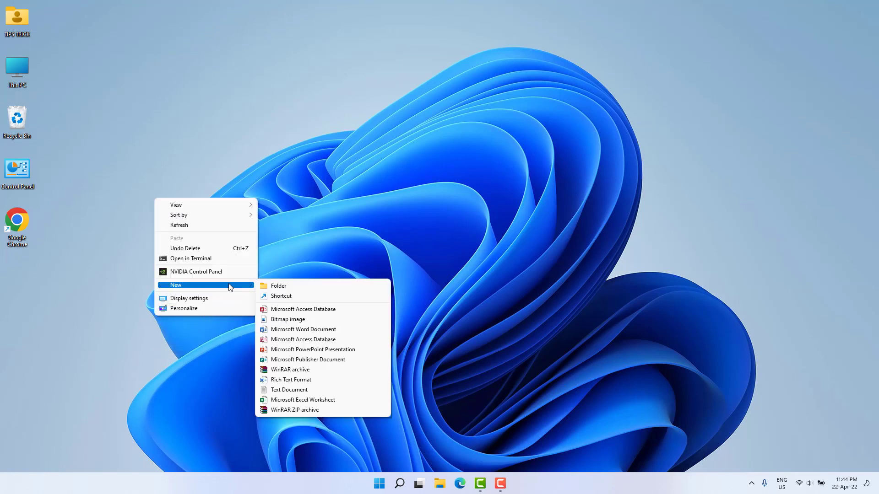
{"action": "left_click", "coordinate": [281, 296]}
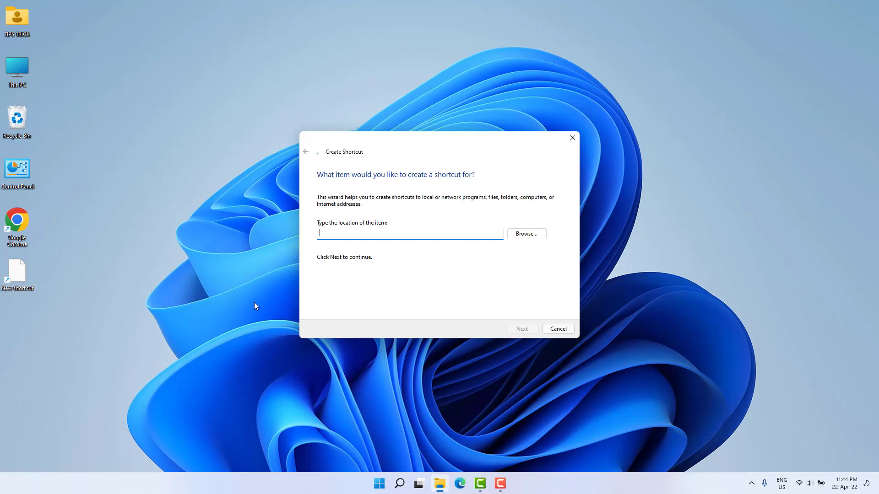
{"action": "type", "text": "c"}
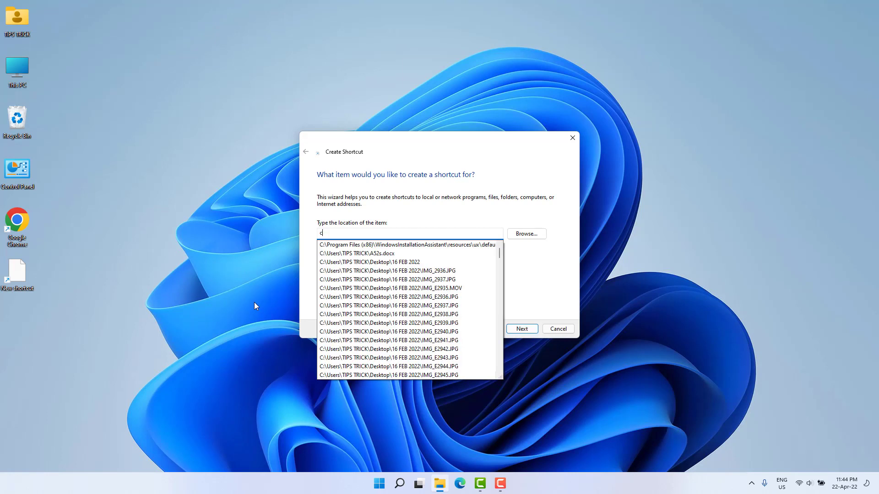
{"action": "type", "text": "md.e"}
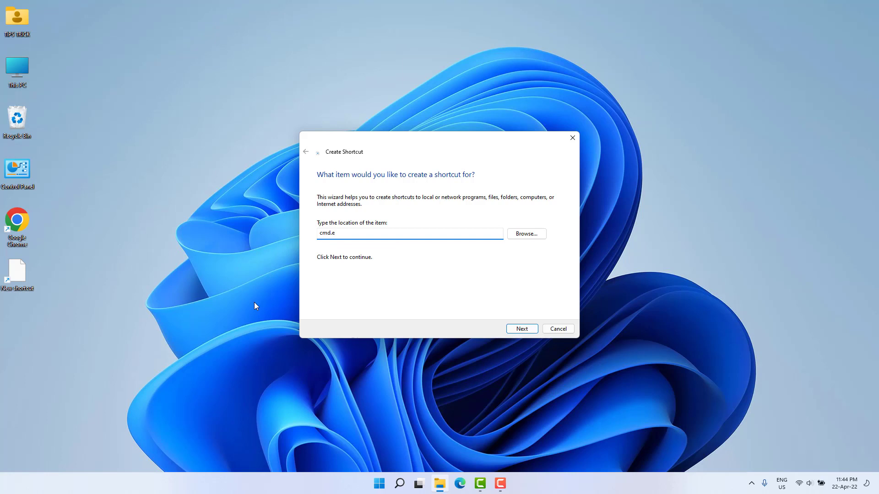
{"action": "type", "text": "xe"}
{"action": "left_click", "coordinate": [517, 328]}
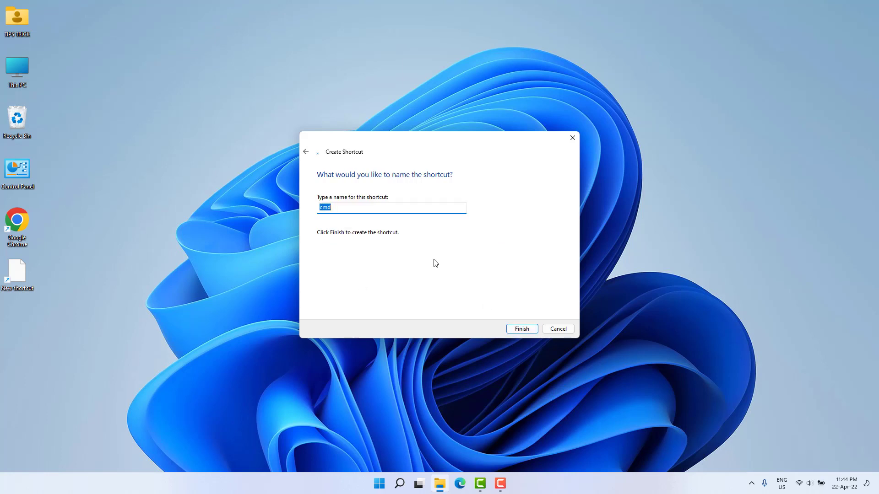
{"action": "left_click", "coordinate": [518, 329]}
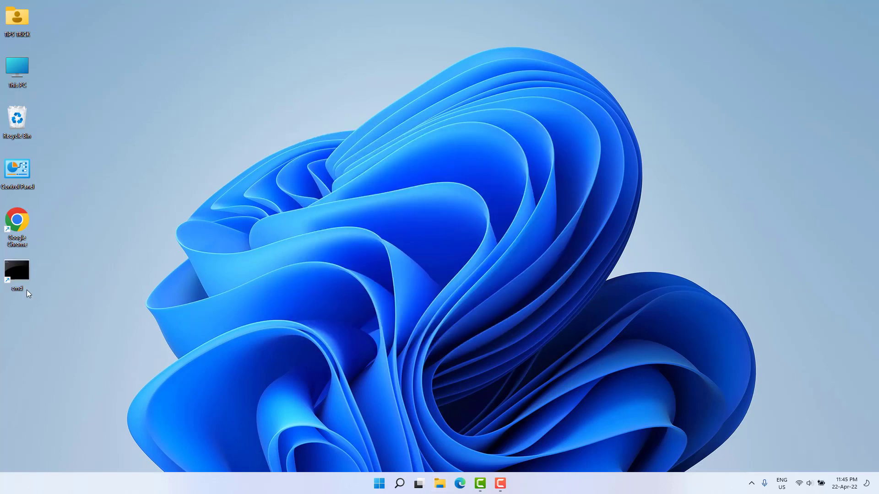
Enable Run as administrator in the cmd shortcut's advanced properties, then test-launch it and close the prompt
{"action": "right_click", "coordinate": [14, 280]}
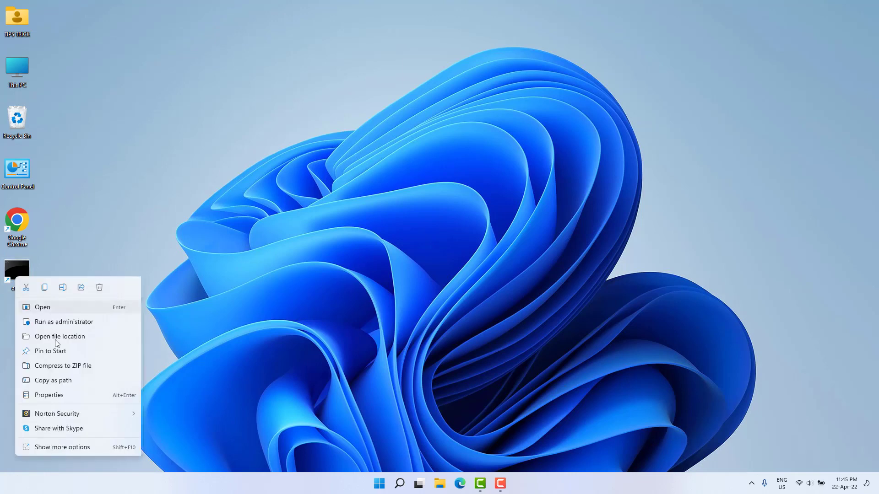
{"action": "left_click", "coordinate": [56, 394]}
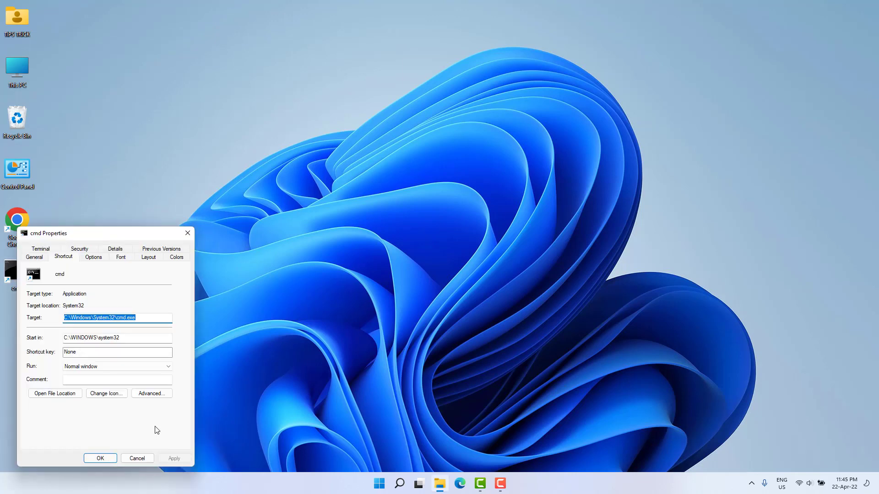
{"action": "left_click", "coordinate": [151, 395]}
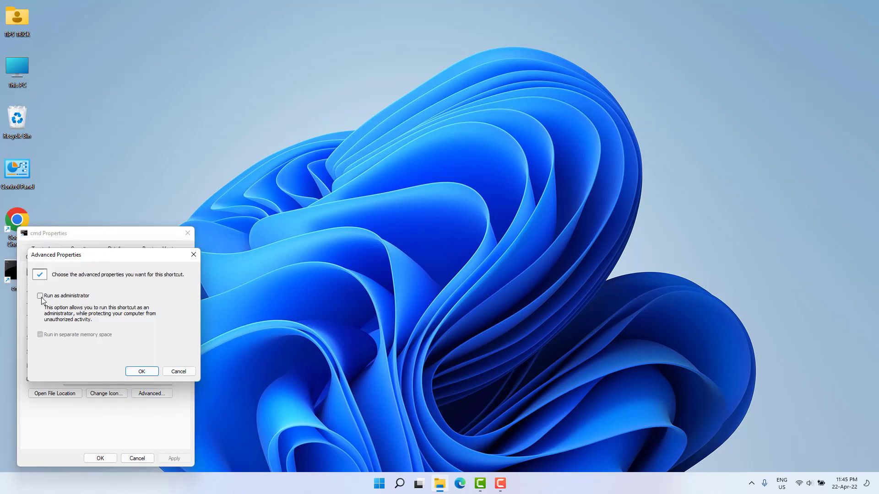
{"action": "left_click", "coordinate": [41, 296]}
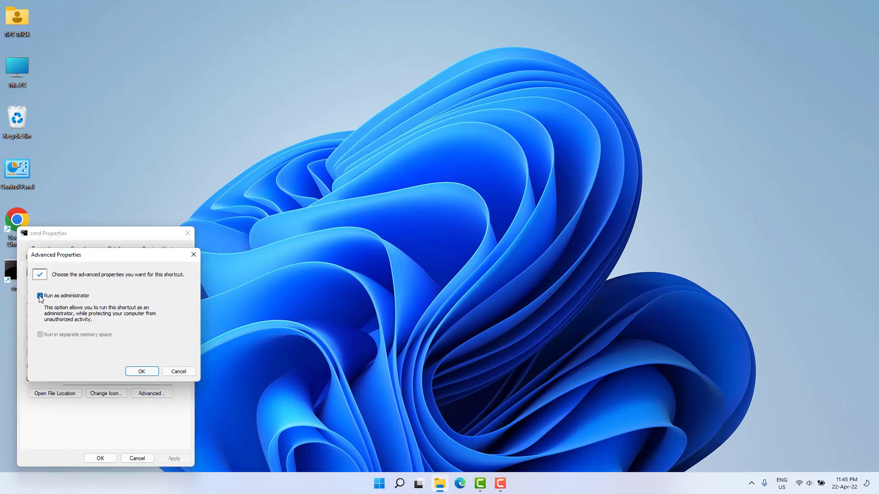
{"action": "left_click", "coordinate": [141, 373]}
{"action": "left_click", "coordinate": [170, 459]}
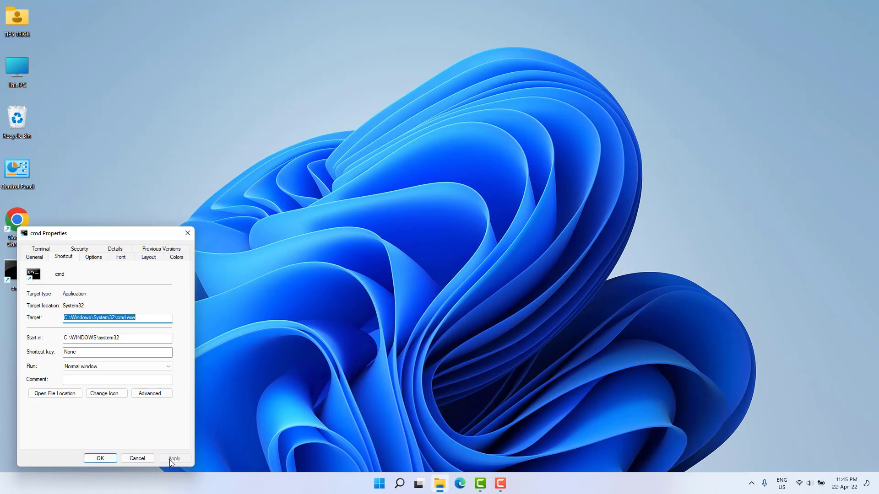
{"action": "left_click", "coordinate": [108, 460]}
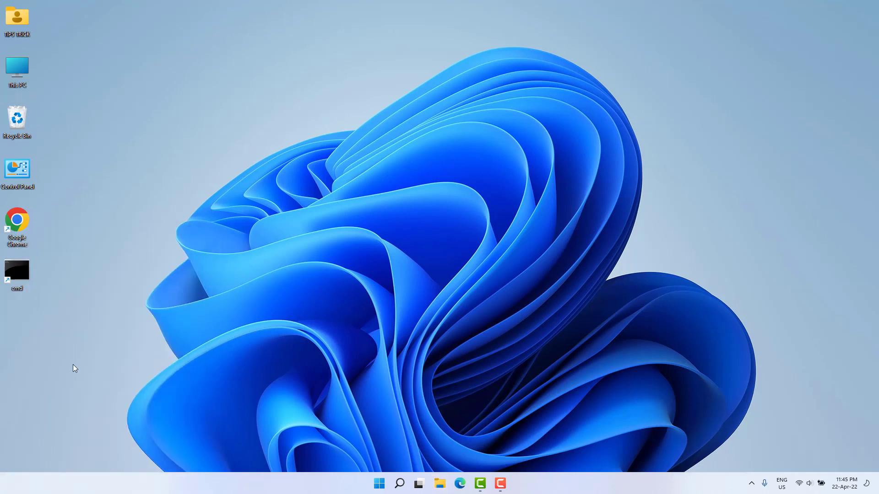
{"action": "double_click", "coordinate": [22, 275]}
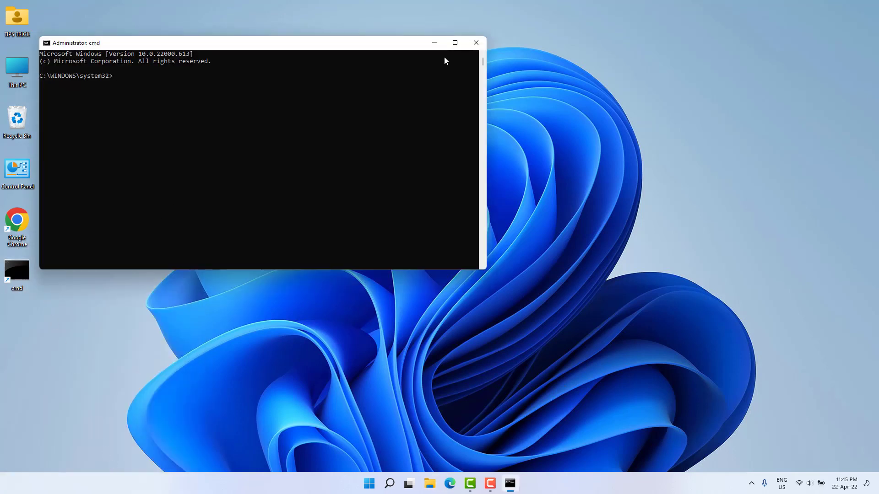
{"action": "left_click", "coordinate": [476, 44]}
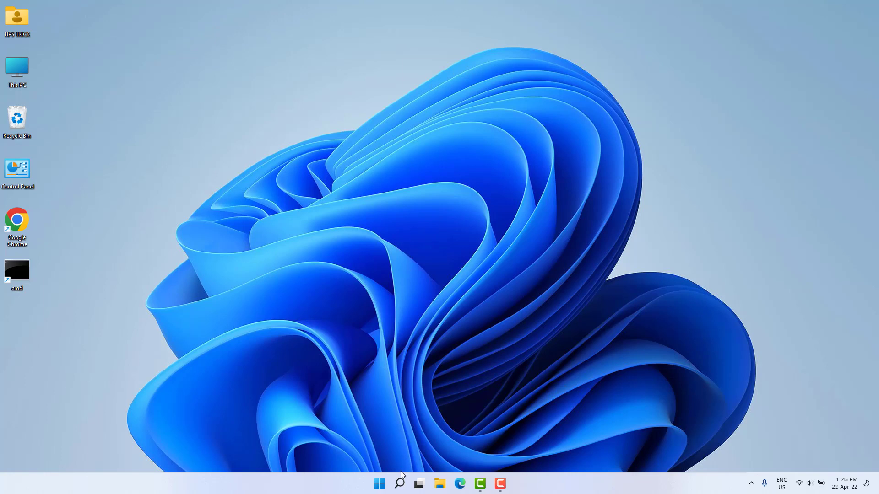
Launch System Properties from search and edit the user Path variable under Advanced > Environment Variables
{"action": "left_click", "coordinate": [398, 487]}
{"action": "type", "text": "sysc"}
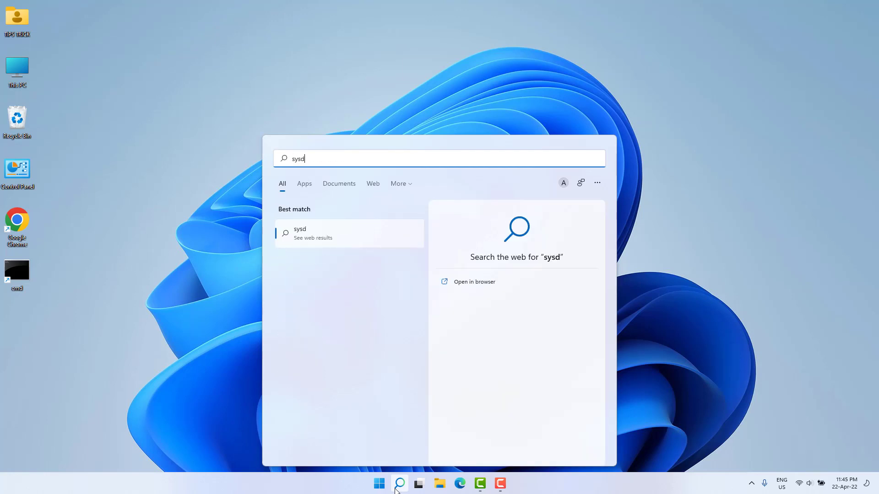
{"action": "type", "text": "m.cpl"}
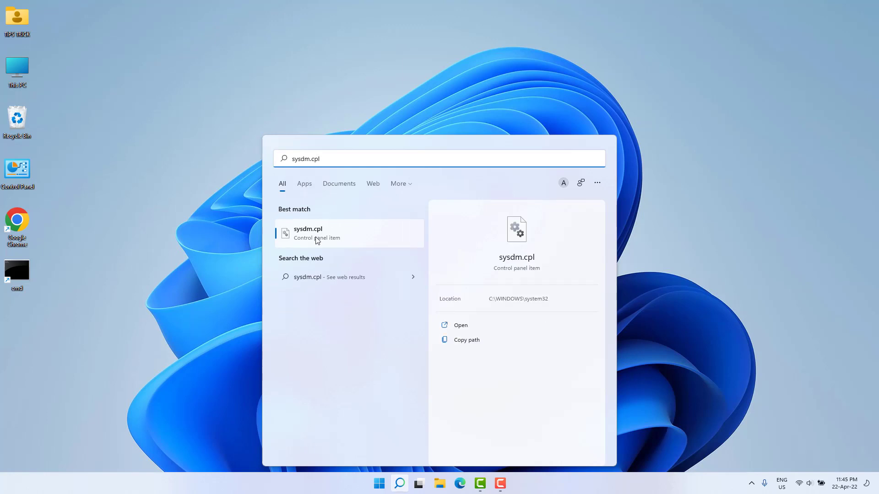
{"action": "left_click", "coordinate": [318, 237]}
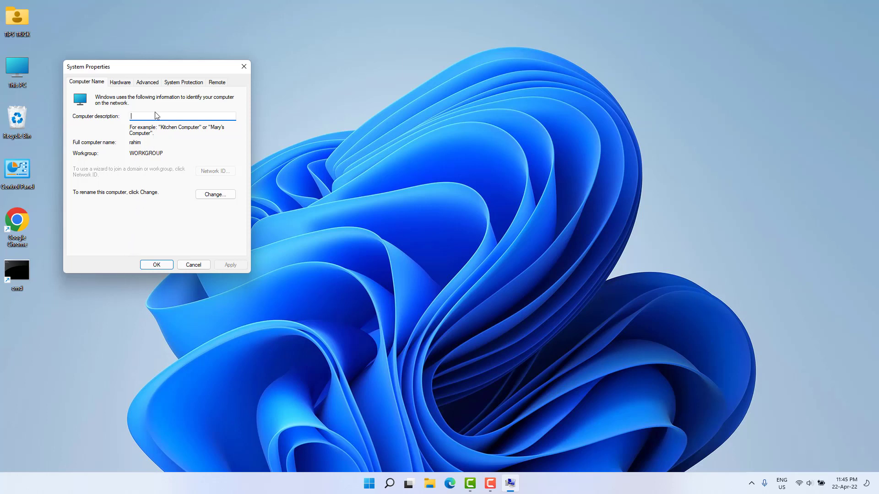
{"action": "left_click", "coordinate": [155, 84]}
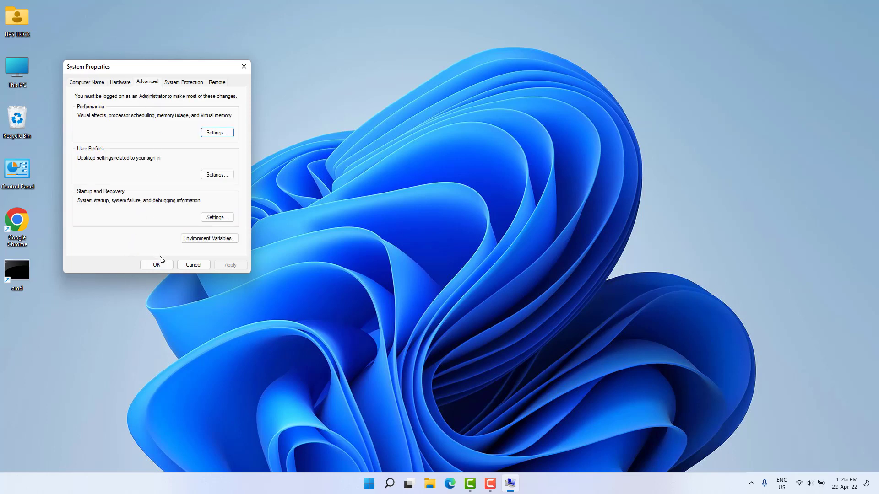
{"action": "left_click", "coordinate": [210, 238]}
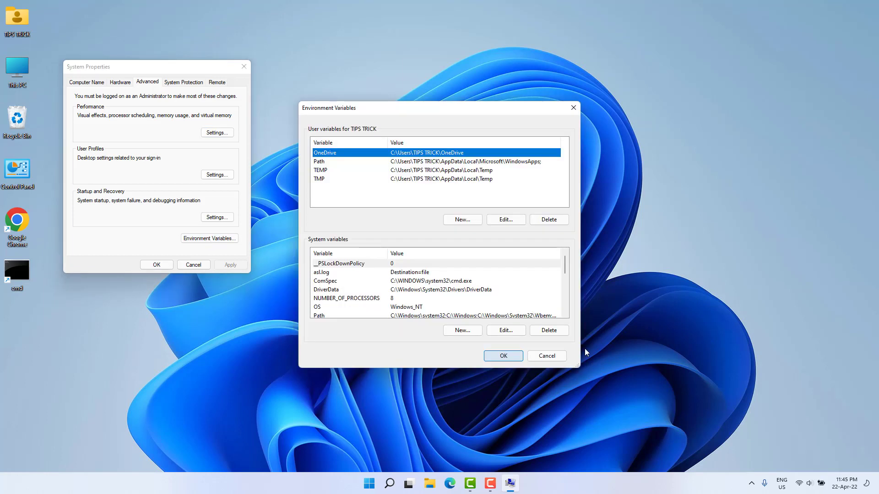
{"action": "left_click", "coordinate": [345, 163]}
{"action": "left_click", "coordinate": [505, 220]}
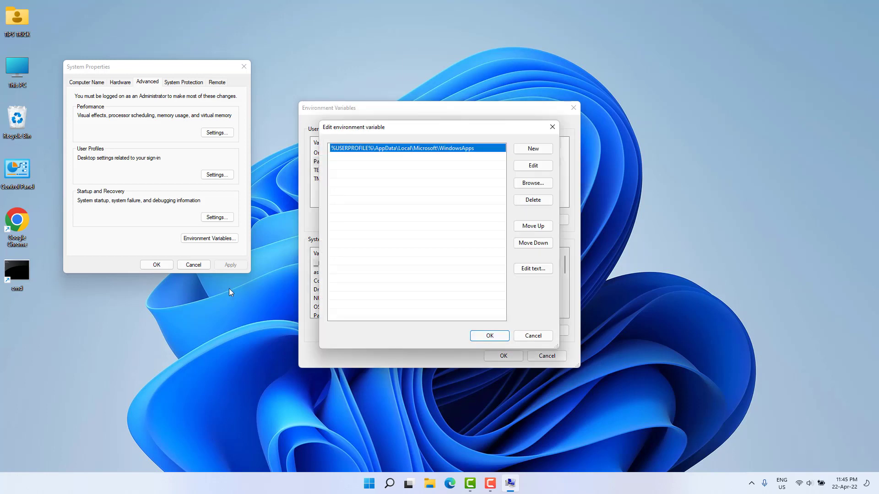
Browse This PC > OS (C:) > Windows and open the SysWOW64 folder
{"action": "double_click", "coordinate": [28, 60]}
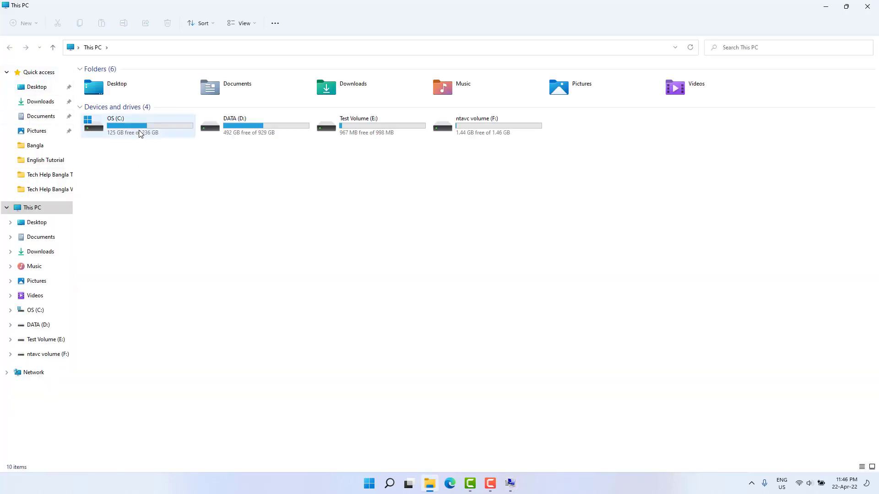
{"action": "double_click", "coordinate": [140, 133]}
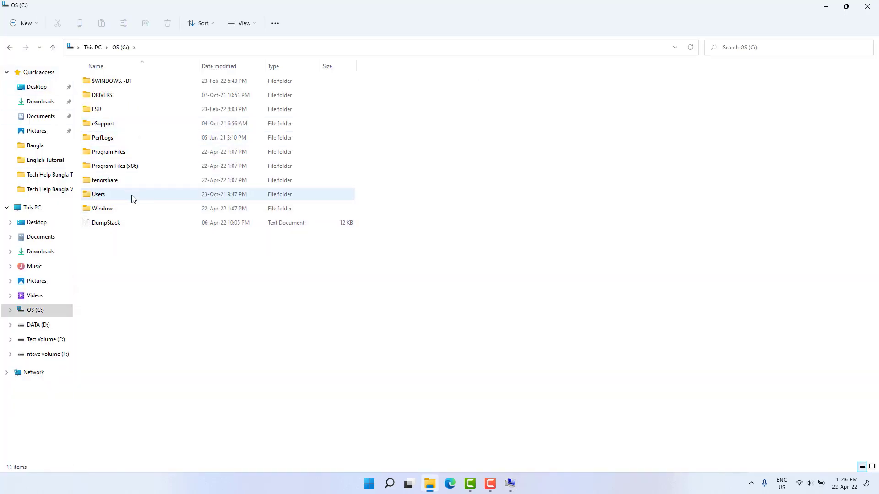
{"action": "double_click", "coordinate": [115, 208]}
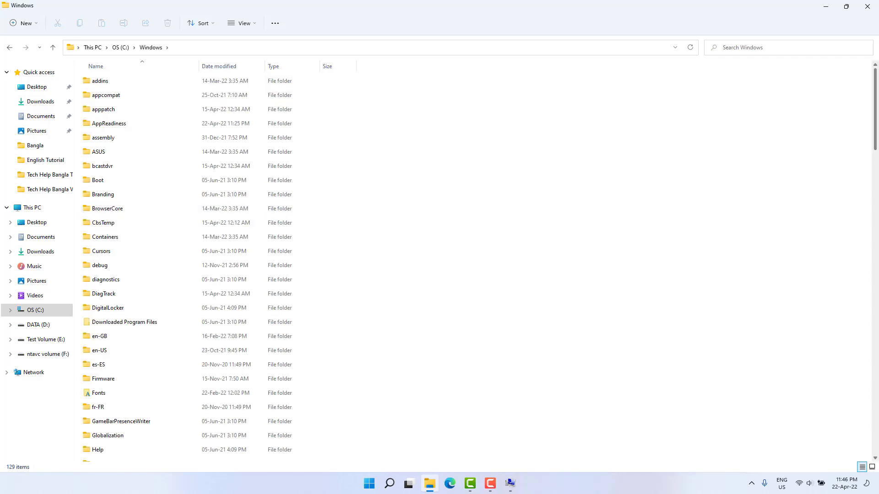
{"action": "left_click_drag", "start_coordinate": [875, 110], "coordinate": [877, 271]}
{"action": "mouse_move", "coordinate": [108, 367]}
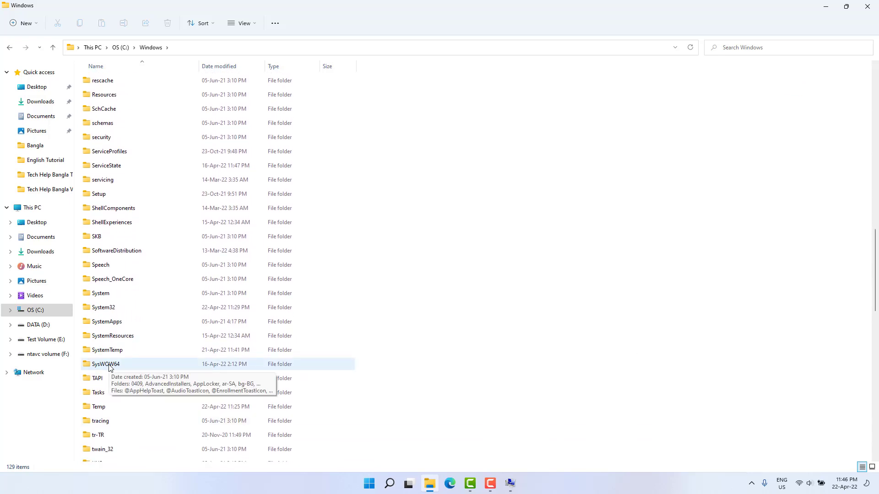
{"action": "left_click", "coordinate": [109, 366]}
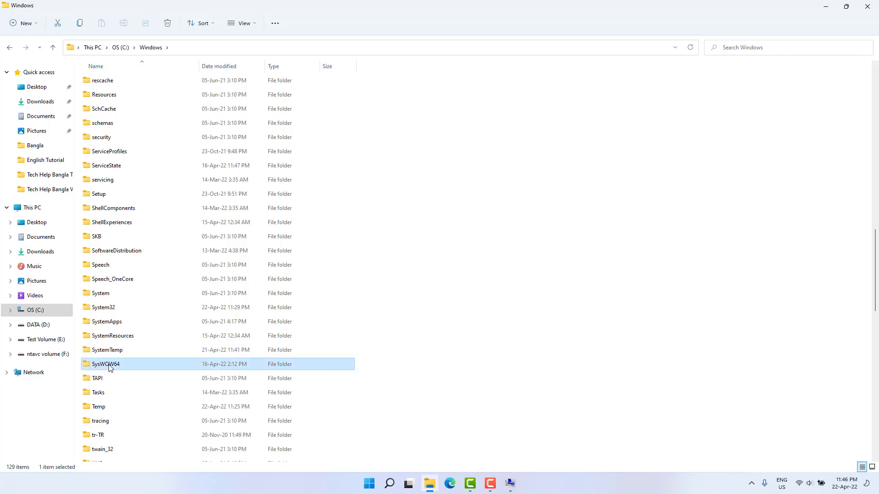
{"action": "double_click", "coordinate": [109, 366]}
Copy the SysWOW64 folder path from the address bar
{"action": "left_click", "coordinate": [464, 137]}
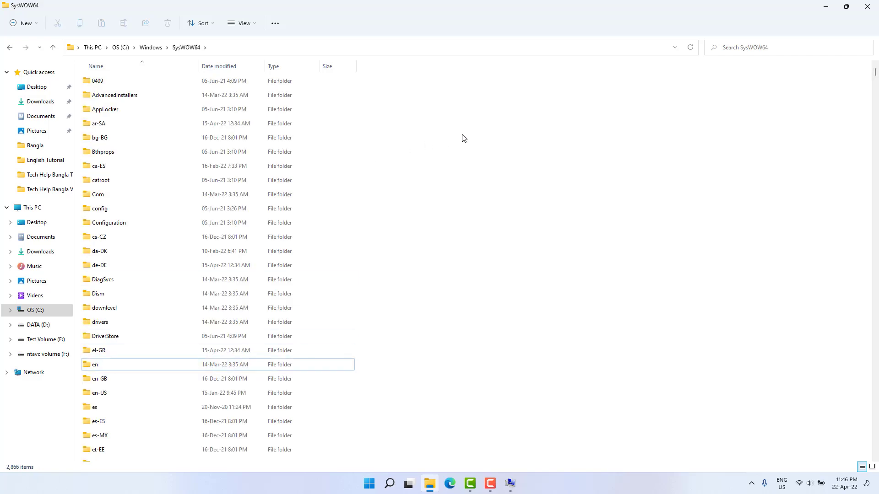
{"action": "left_click", "coordinate": [246, 46]}
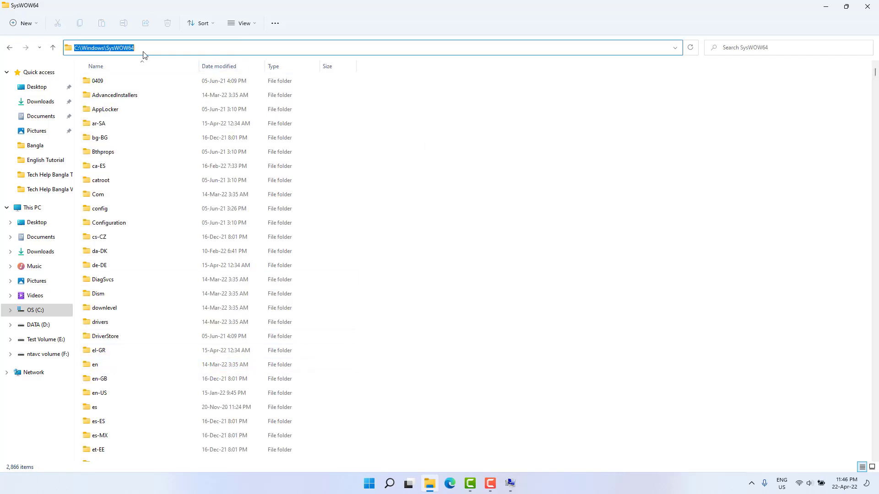
{"action": "right_click", "coordinate": [117, 48]}
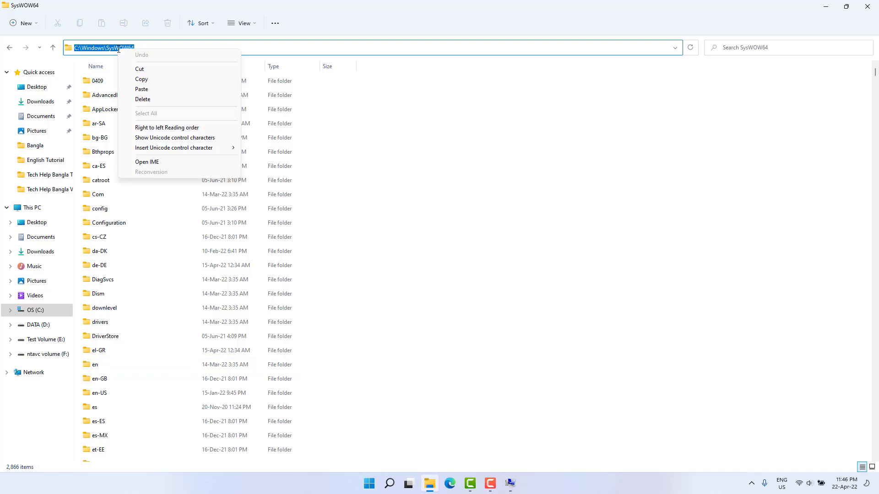
{"action": "left_click", "coordinate": [148, 80]}
Close Explorer, paste C:\Windows\SysWOW64 as a new user Path entry, and confirm every dialog
{"action": "left_click", "coordinate": [864, 8]}
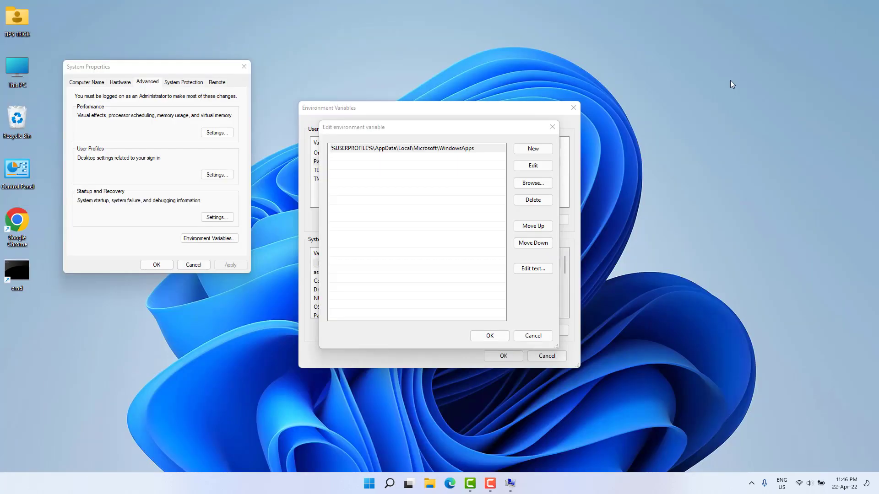
{"action": "left_click", "coordinate": [428, 133]}
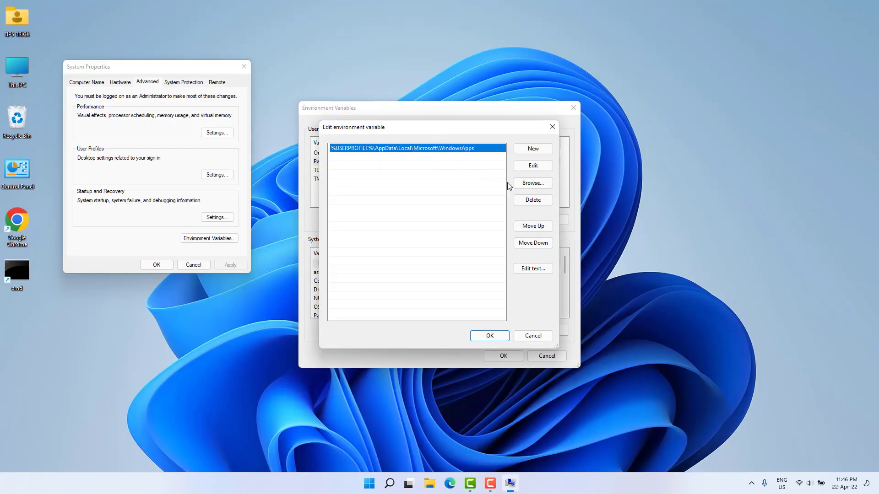
{"action": "left_click", "coordinate": [534, 149]}
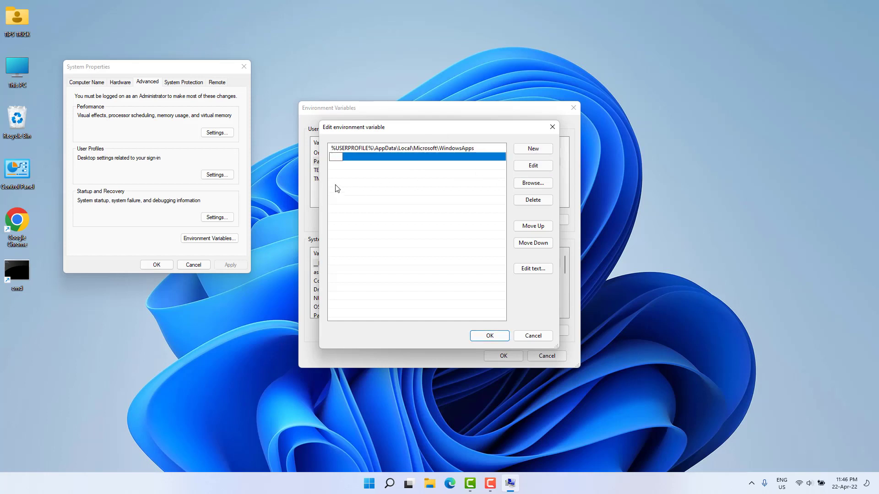
{"action": "key", "text": "ctrl+v"}
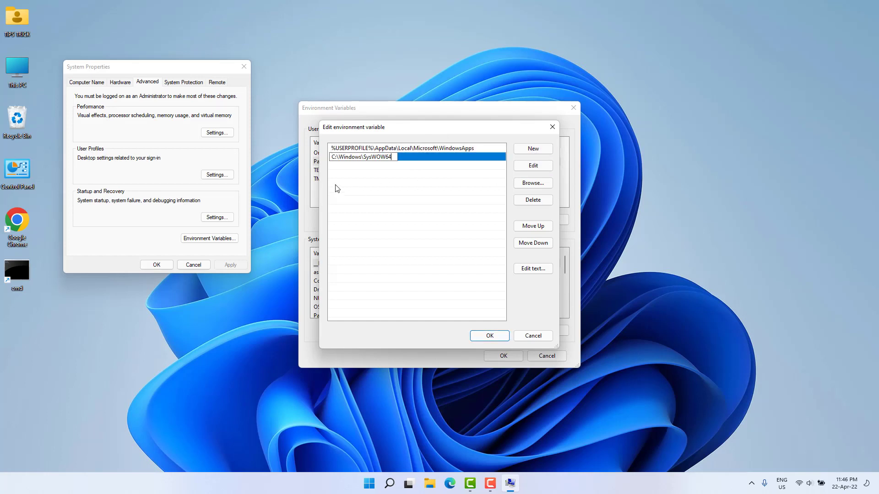
{"action": "left_click", "coordinate": [489, 336]}
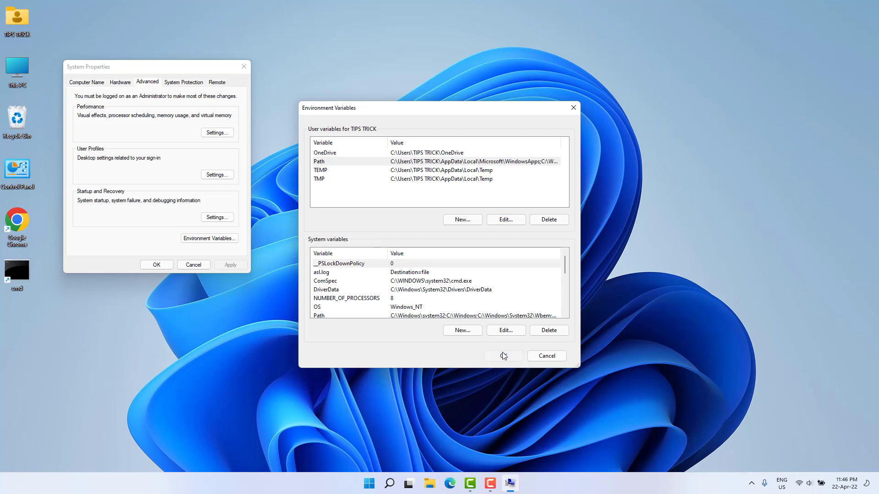
{"action": "left_click", "coordinate": [503, 356]}
{"action": "left_click", "coordinate": [151, 270]}
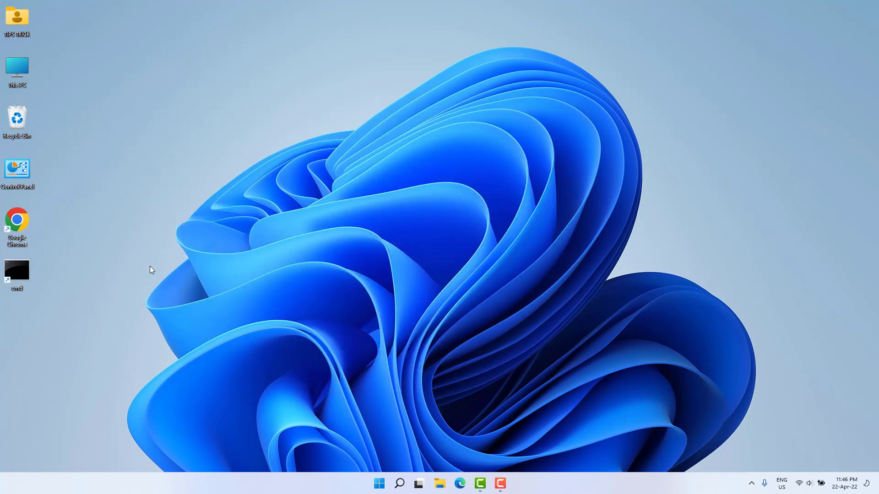